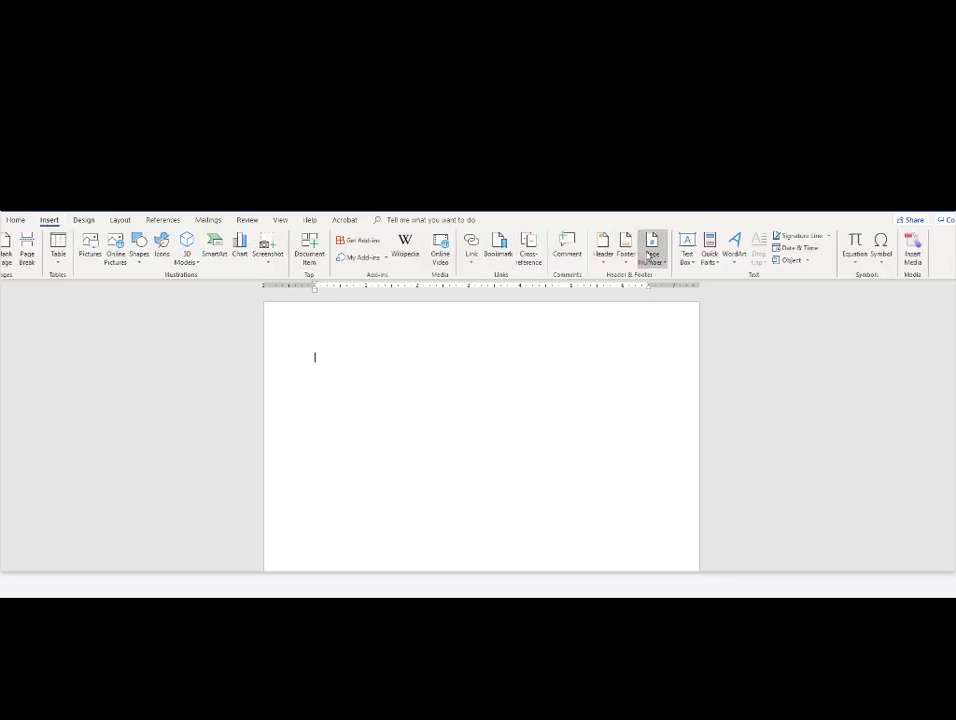
- Add a right-aligned page number in the header using Plain Number 3, enter the student's surname before it, and return to the document body
{"action": "left_click", "coordinate": [651, 258]}
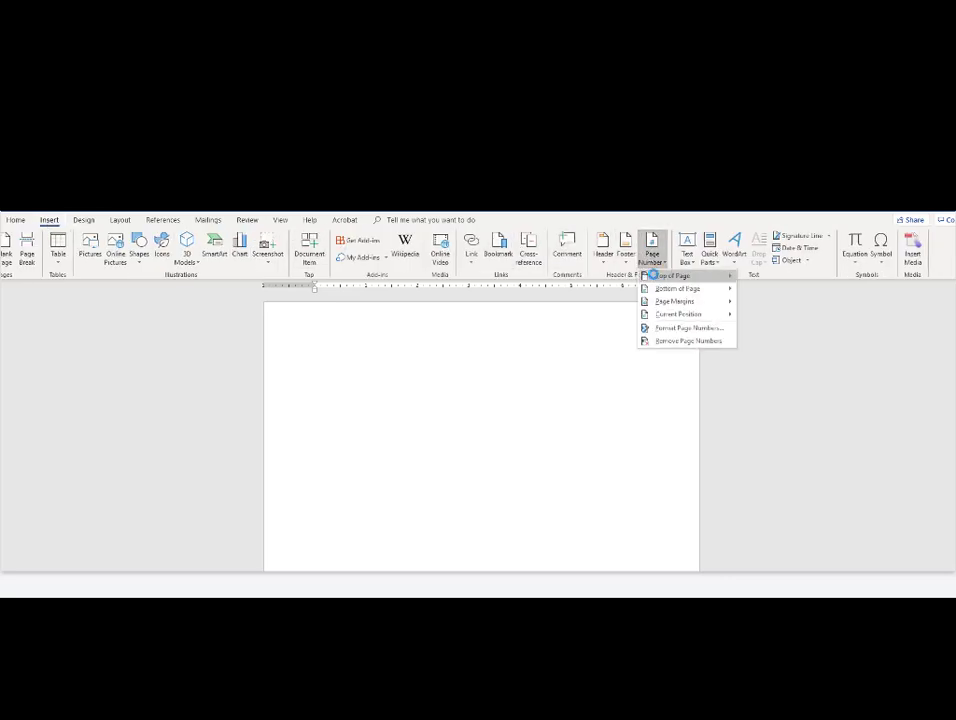
{"action": "mouse_move", "coordinate": [652, 275]}
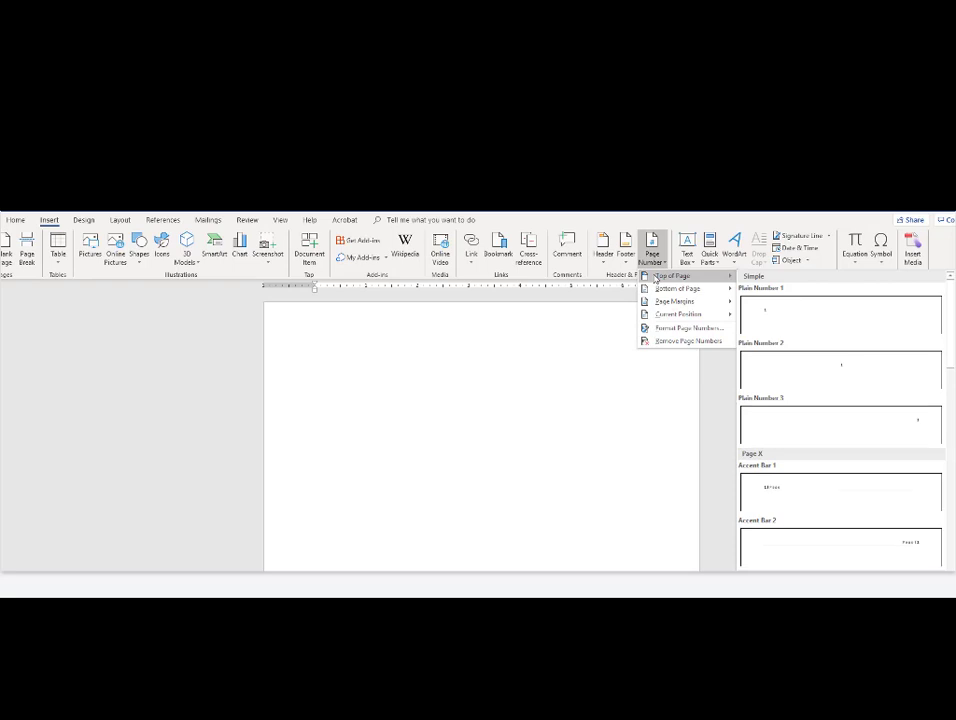
{"action": "left_click", "coordinate": [833, 418]}
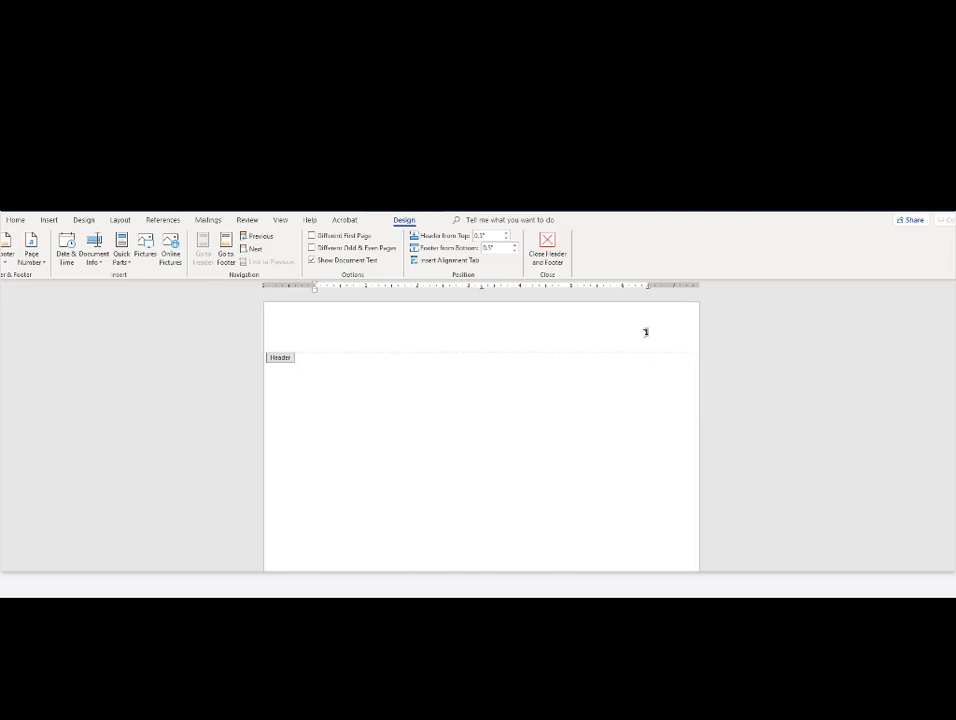
{"action": "left_click", "coordinate": [645, 333]}
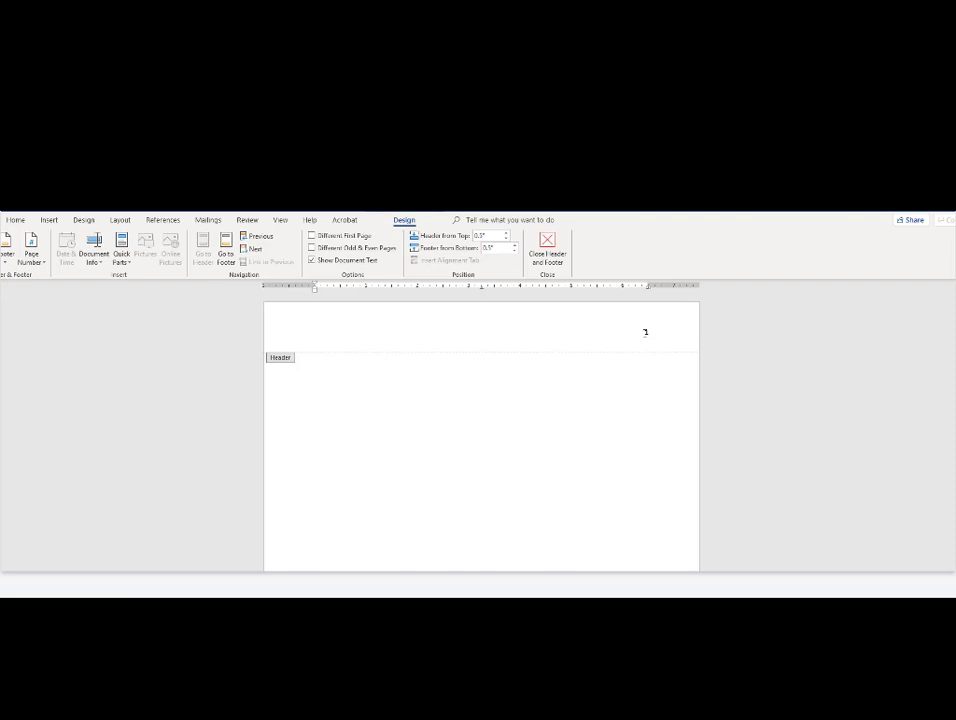
{"action": "type", "text": "Luffman"}
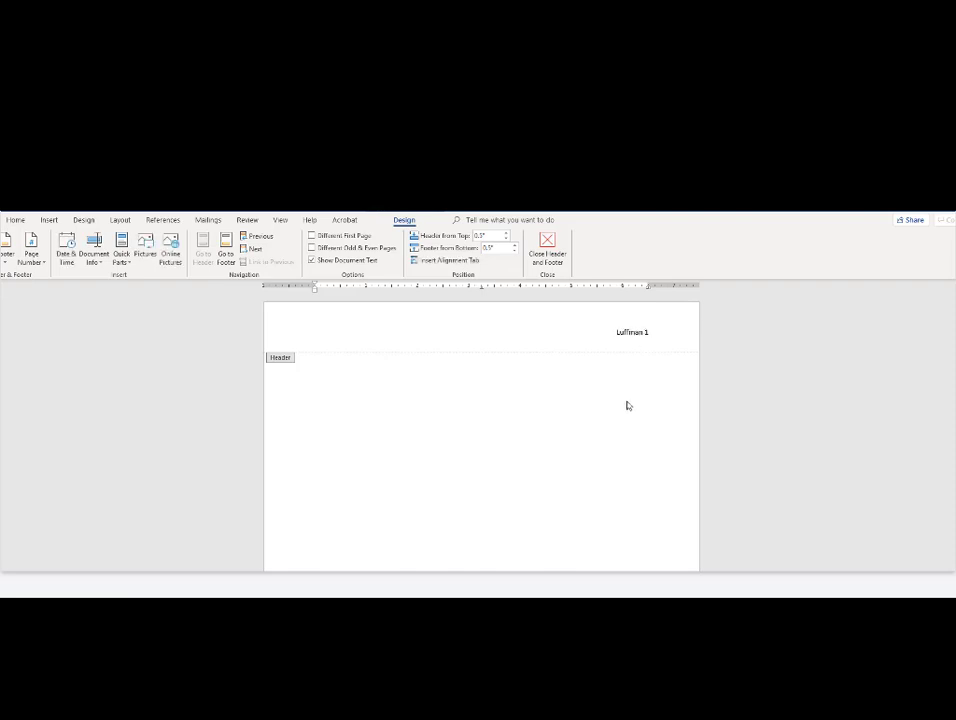
{"action": "double_click", "coordinate": [581, 438]}
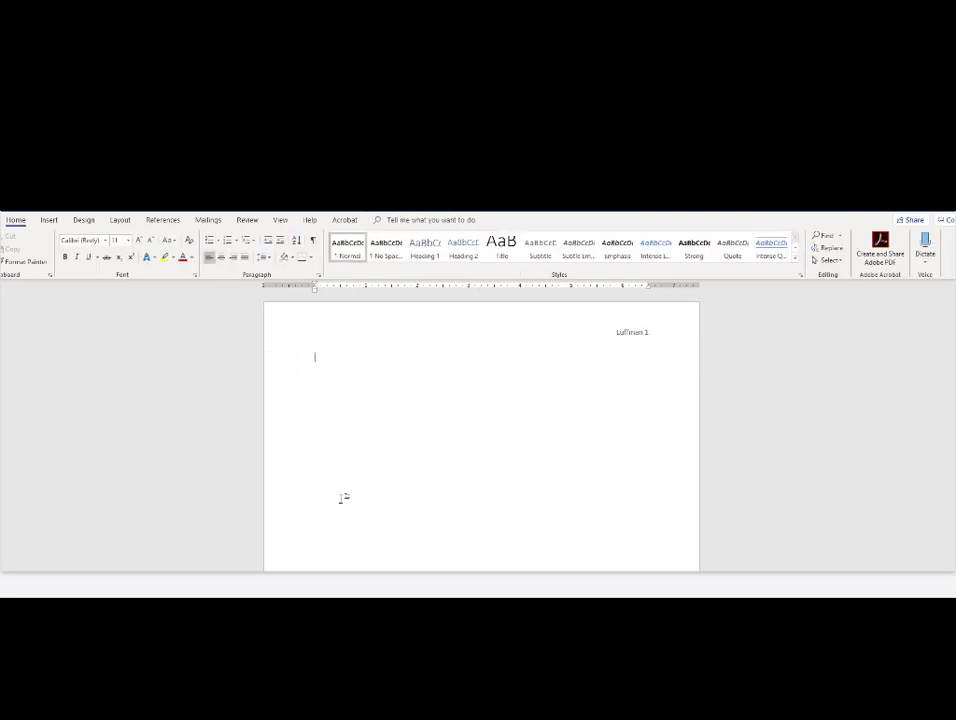
- Enter the first three heading lines on the page: "Student Name", "Instructor Name" and "ENG101"
{"action": "type", "text": "STudent"}
{"action": "key", "text": "BackSpace"}
{"action": "key", "text": "BackSpace"}
{"action": "key", "text": "BackSpace"}
{"action": "key", "text": "BackSpace"}
{"action": "key", "text": "BackSpace"}
{"action": "key", "text": "BackSpace"}
{"action": "type", "text": "tudent Name"}
{"action": "key", "text": "Return"}
{"action": "type", "text": "Instructor Name"}
{"action": "key", "text": "Return"}
{"action": "type", "text": "ENG101"}
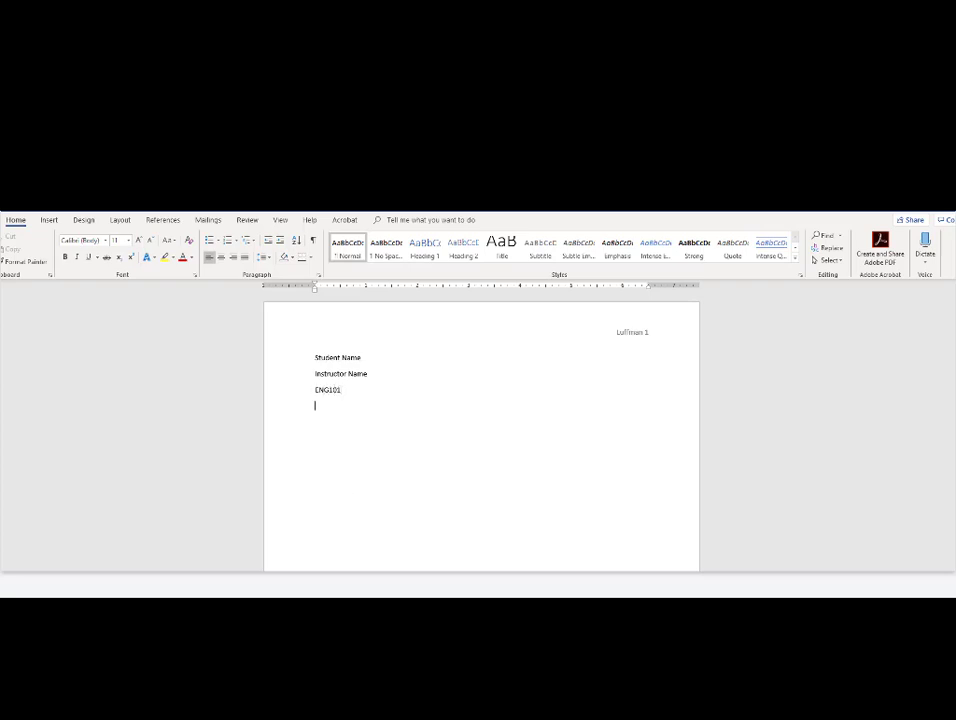
- Add the date line "2 February 2019" below the course line
{"action": "type", "text": "2/"}
{"action": "type", "text": "Febr"}
{"action": "key", "text": "BackSpace"}
{"action": "key", "text": "BackSpace"}
{"action": "key", "text": "BackSpace"}
{"action": "key", "text": "BackSpace"}
{"action": "key", "text": "BackSpace"}
{"action": "type", "text": "February 2019"}
{"action": "key", "text": "Return"}
- Add the centered title "Title Here" below the date line
{"action": "left_click", "coordinate": [222, 258]}
{"action": "type", "text": "Title"}
{"action": "type", "text": " Head"}
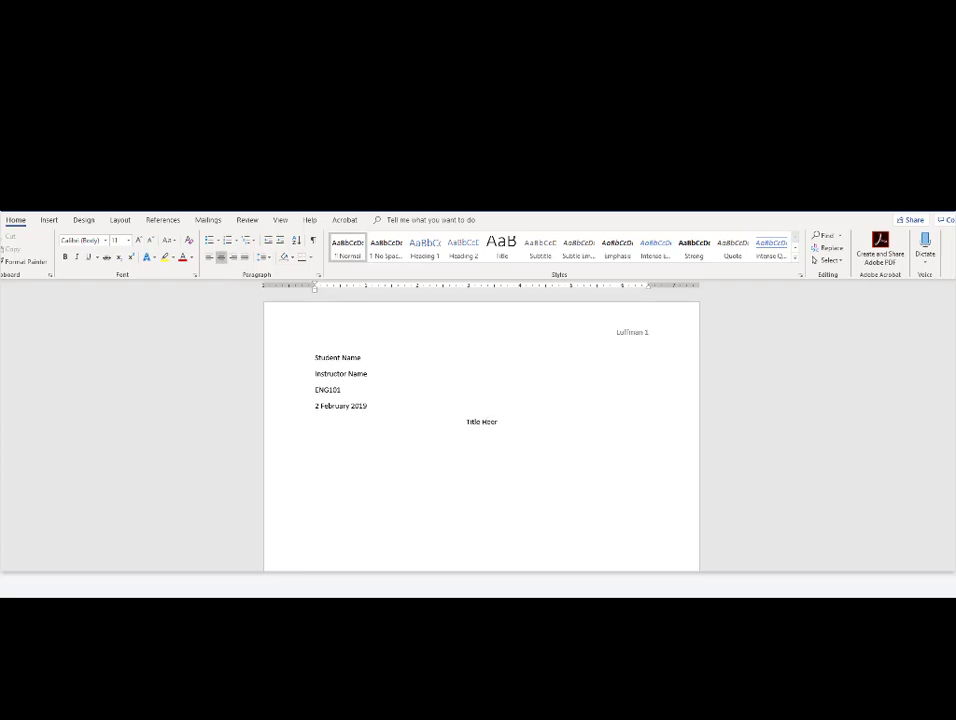
{"action": "type", "text": "e"}
{"action": "key", "text": "Return"}
- Write a left-aligned, indented introductory paragraph beginning "Start writing your paper here. Keep typing your paper until you have written a great introductory paragraph."
{"action": "left_click", "coordinate": [209, 257]}
{"action": "key", "text": "Tab"}
{"action": "type", "text": "Start writing your pa"}
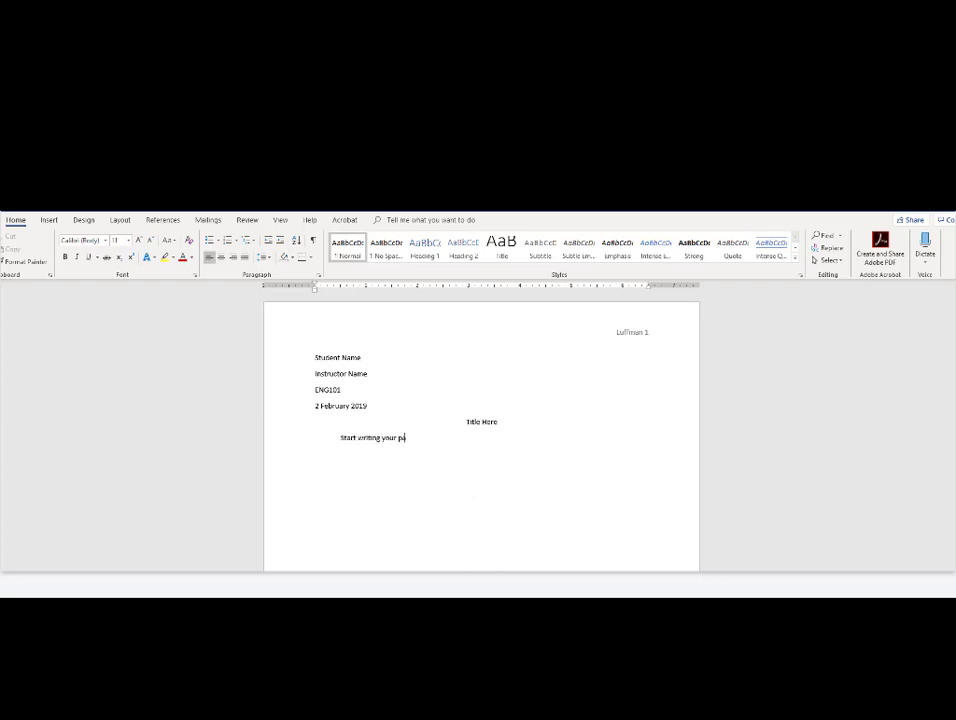
{"action": "type", "text": "per here."}
{"action": "type", "text": " afte"}
{"action": "key", "text": "BackSpace"}
{"action": "key", "text": "BackSpace"}
{"action": "key", "text": "BackSpace"}
{"action": "key", "text": "BackSpace"}
{"action": "type", "text": "Keep typing your paper until you have written a great introductory paragraph. Then you will share with the reader everything s/he needs to know to be able to follow the logic of your paper."}
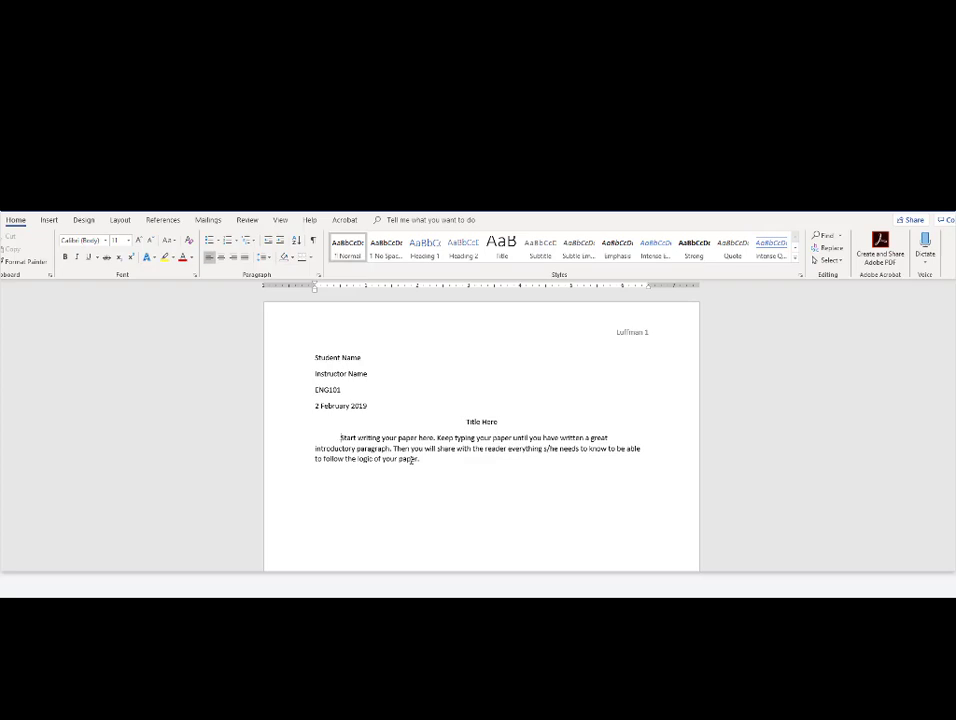
- Select the whole introductory paragraph and set its line spacing to double
{"action": "double_click", "coordinate": [344, 437]}
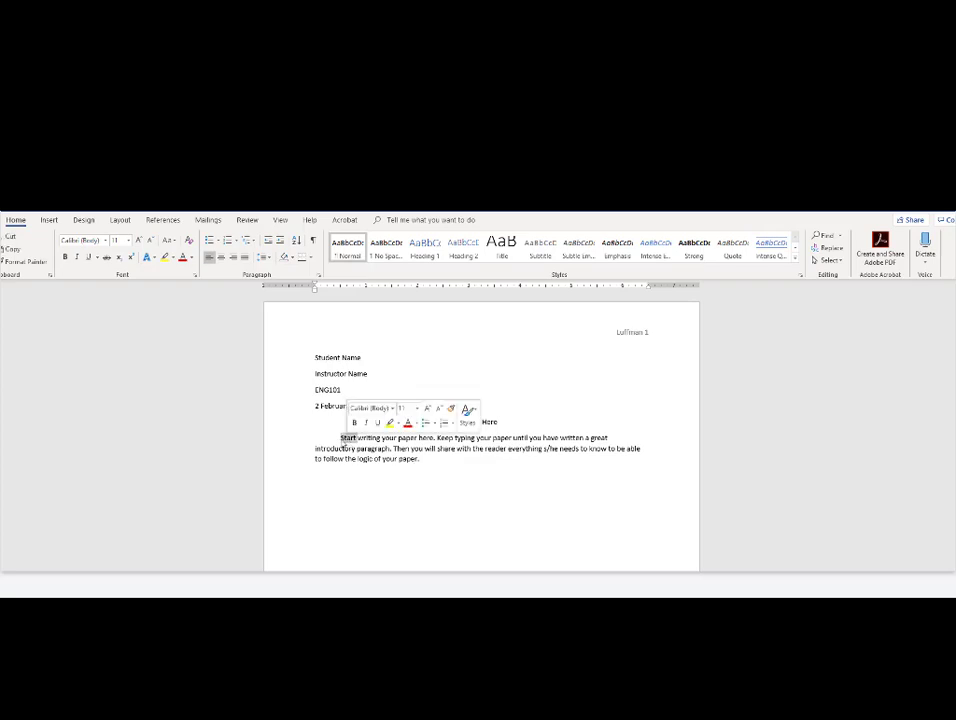
{"action": "left_click", "coordinate": [342, 437]}
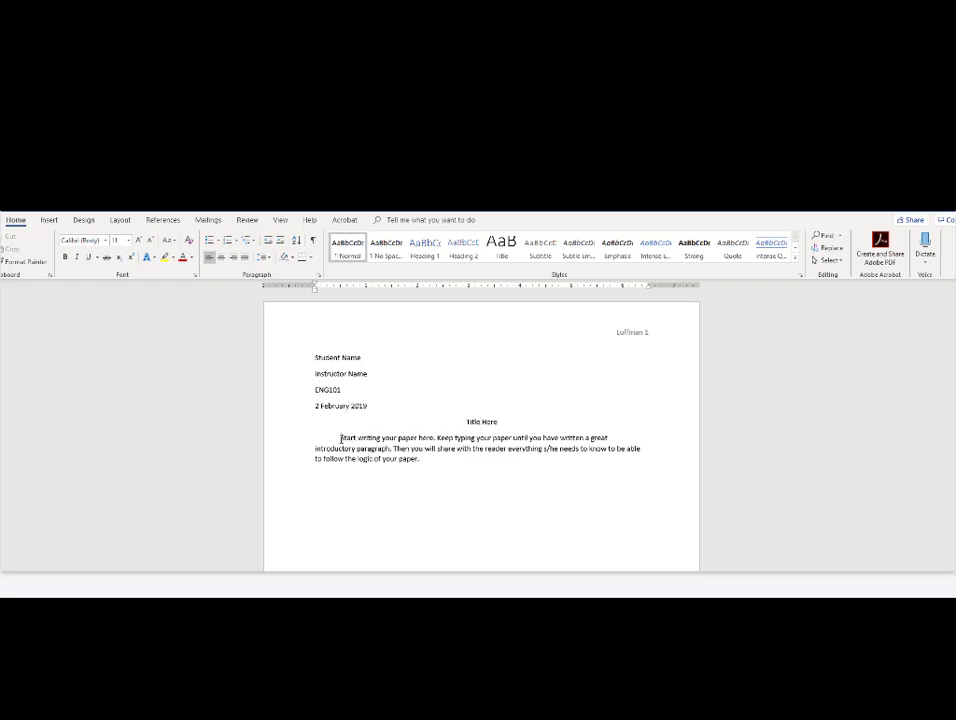
{"action": "double_click", "coordinate": [409, 459]}
{"action": "triple_click", "coordinate": [343, 440]}
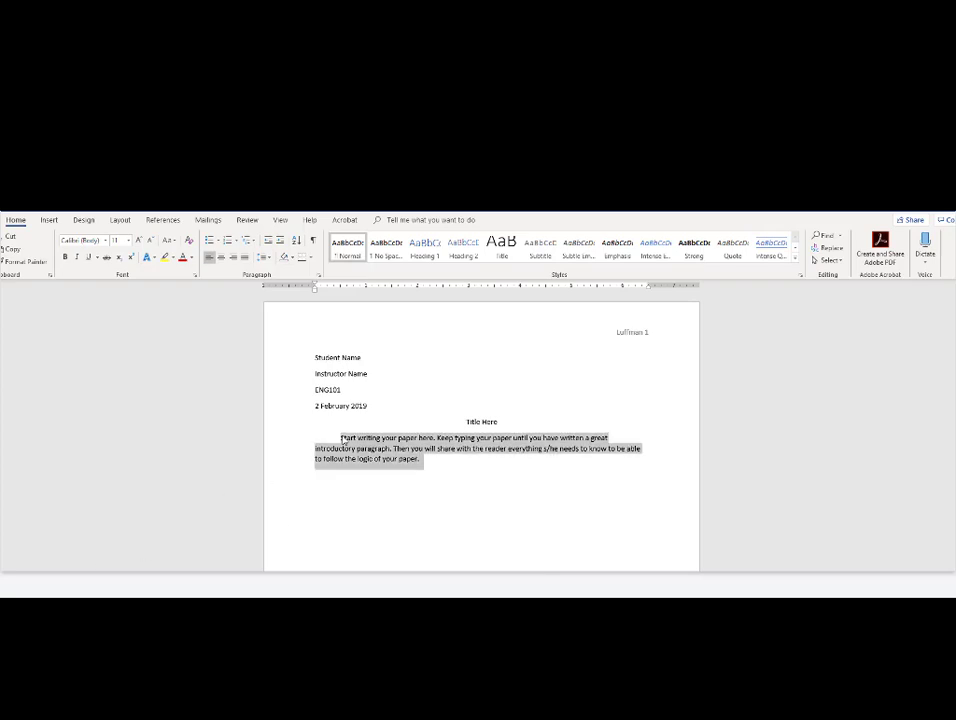
{"action": "double_click", "coordinate": [344, 440]}
{"action": "triple_click", "coordinate": [344, 440]}
{"action": "double_click", "coordinate": [344, 440]}
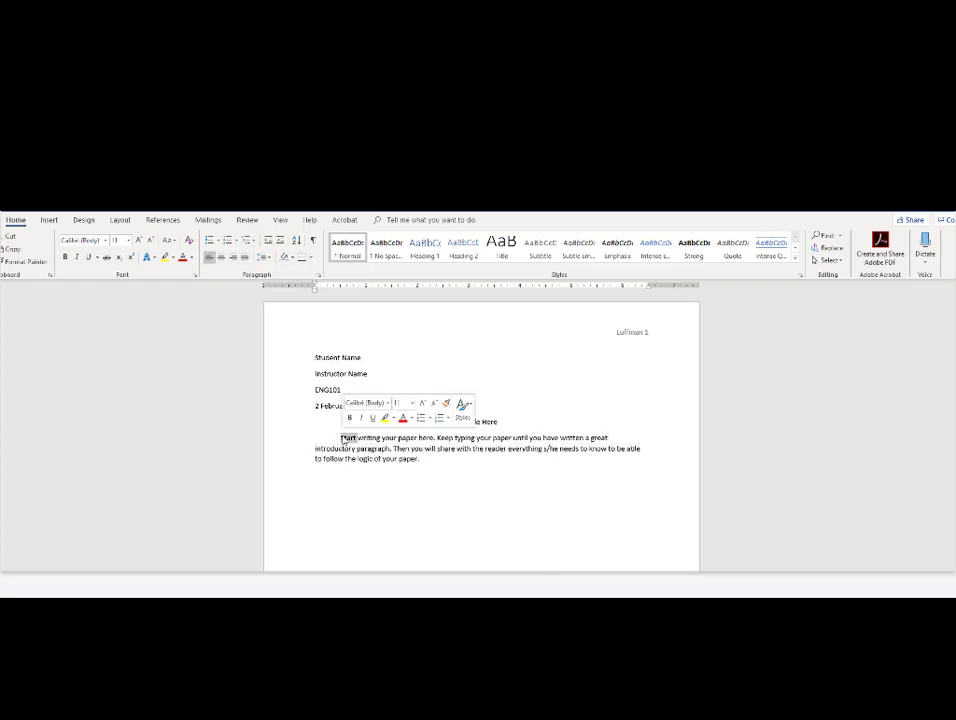
{"action": "left_click", "coordinate": [344, 440]}
{"action": "double_click", "coordinate": [344, 440]}
{"action": "triple_click", "coordinate": [344, 440]}
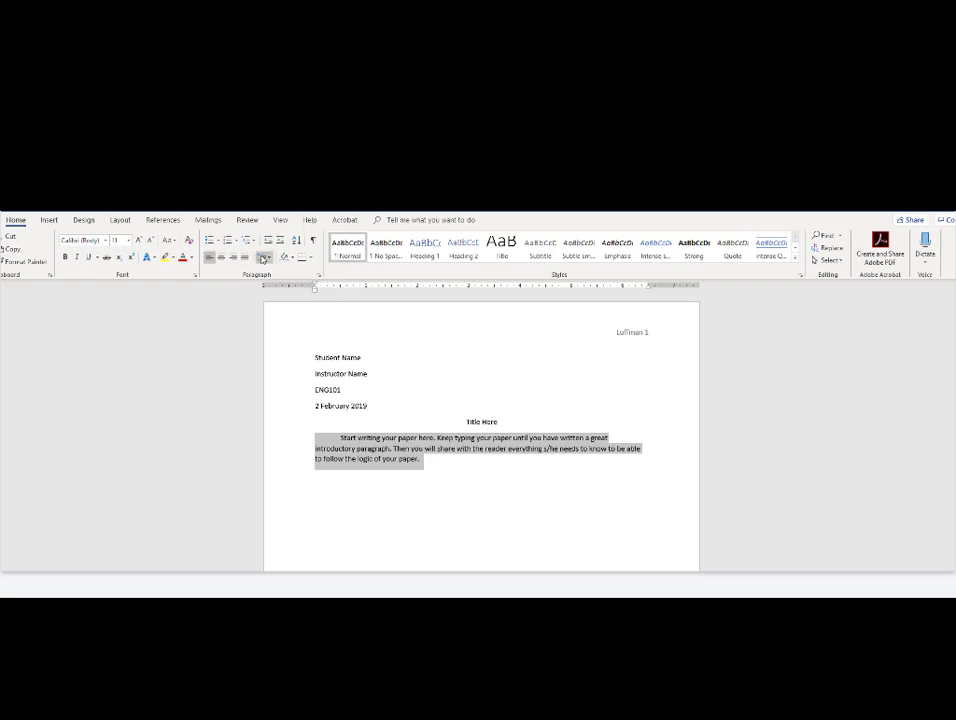
{"action": "left_click", "coordinate": [263, 258]}
{"action": "left_click", "coordinate": [277, 310]}
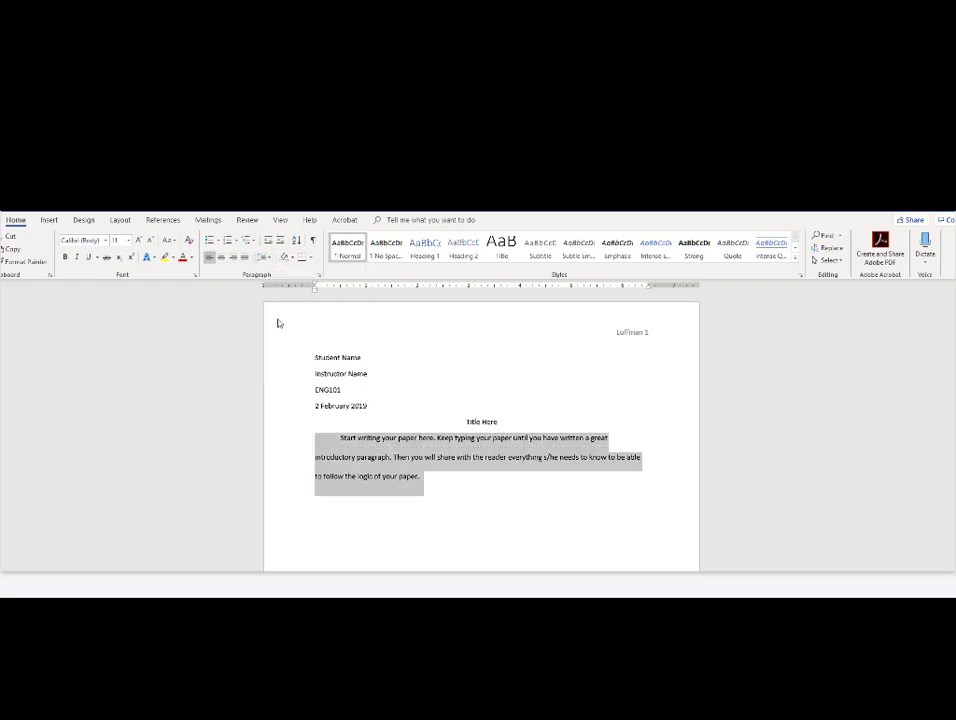
- Add an indented paragraph reading "Start the second paragraph." after the introduction and insert a page break after it
{"action": "left_click", "coordinate": [436, 485]}
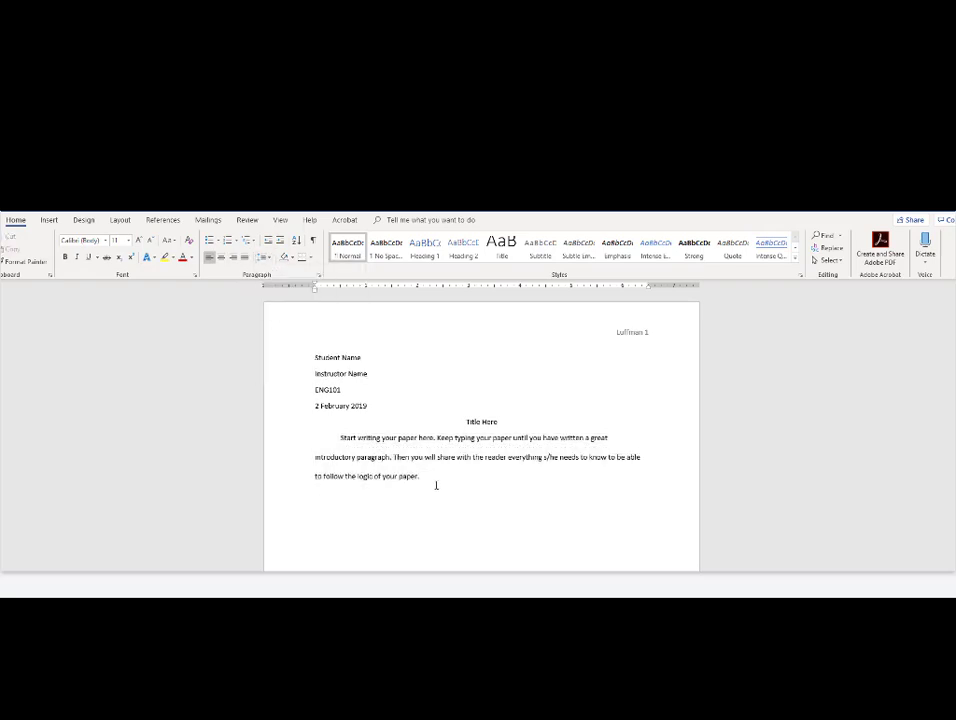
{"action": "key", "text": "Return"}
{"action": "type", "text": "Start the second paragraph."}
{"action": "left_click", "coordinate": [49, 220]}
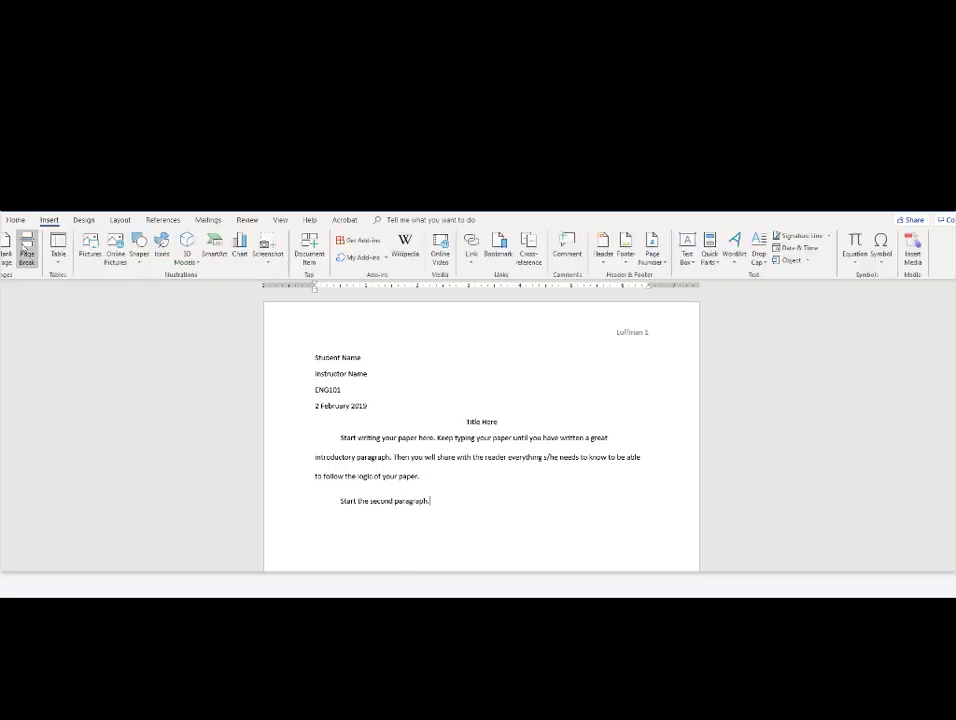
{"action": "left_click", "coordinate": [26, 250]}
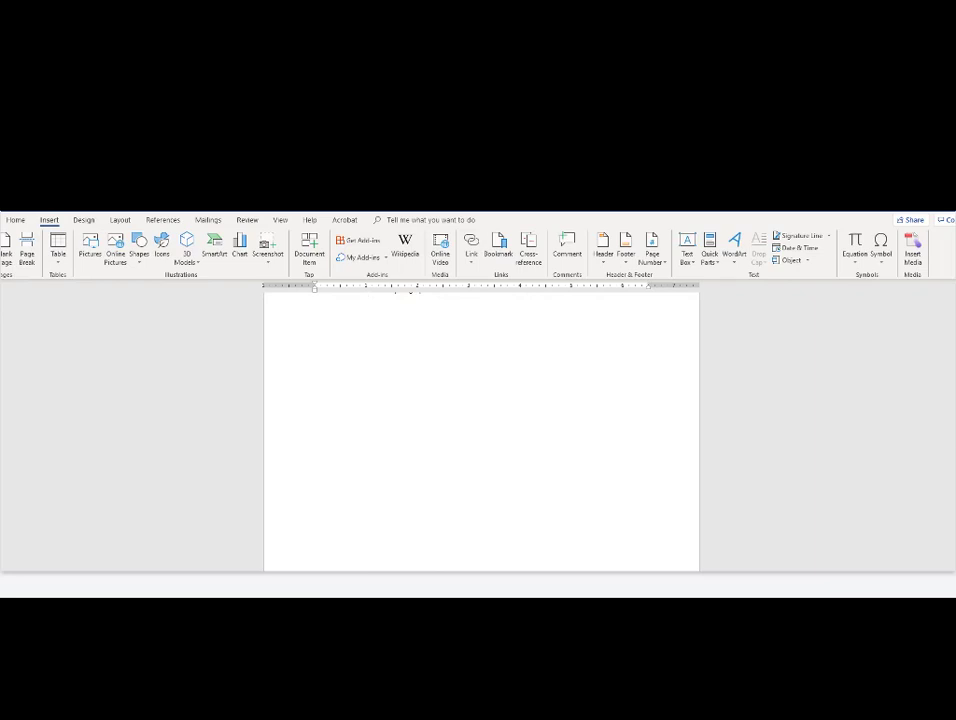
{"action": "left_click_drag", "start_coordinate": [954, 428], "coordinate": [954, 482]}
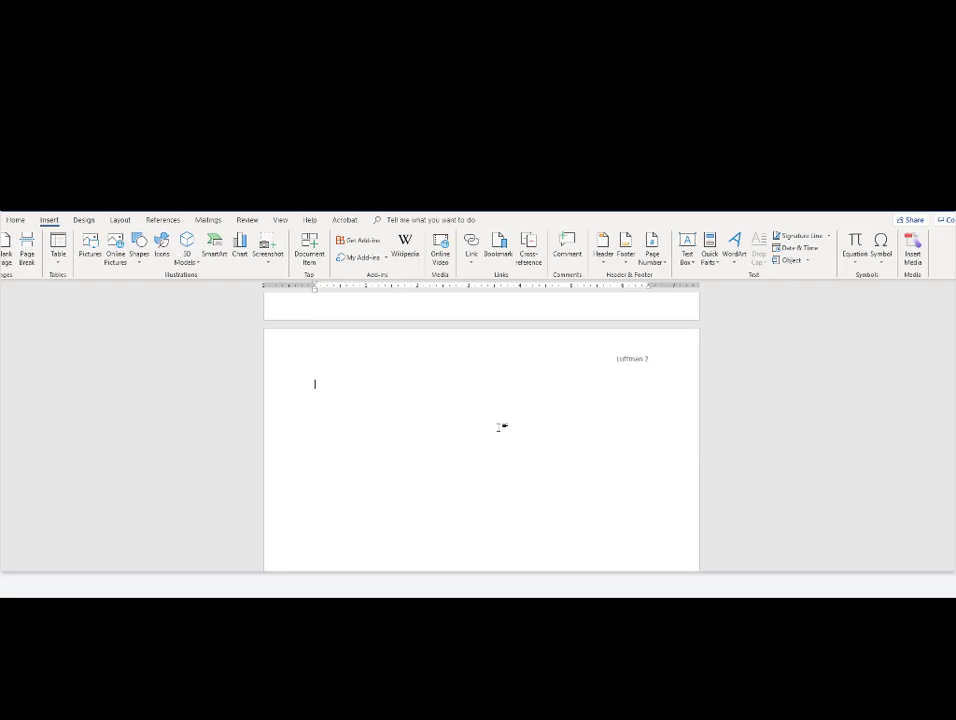
- Enter "Works Cited" as the heading of the second page and center it
{"action": "type", "text": "Works Cited"}
{"action": "double_click", "coordinate": [344, 385]}
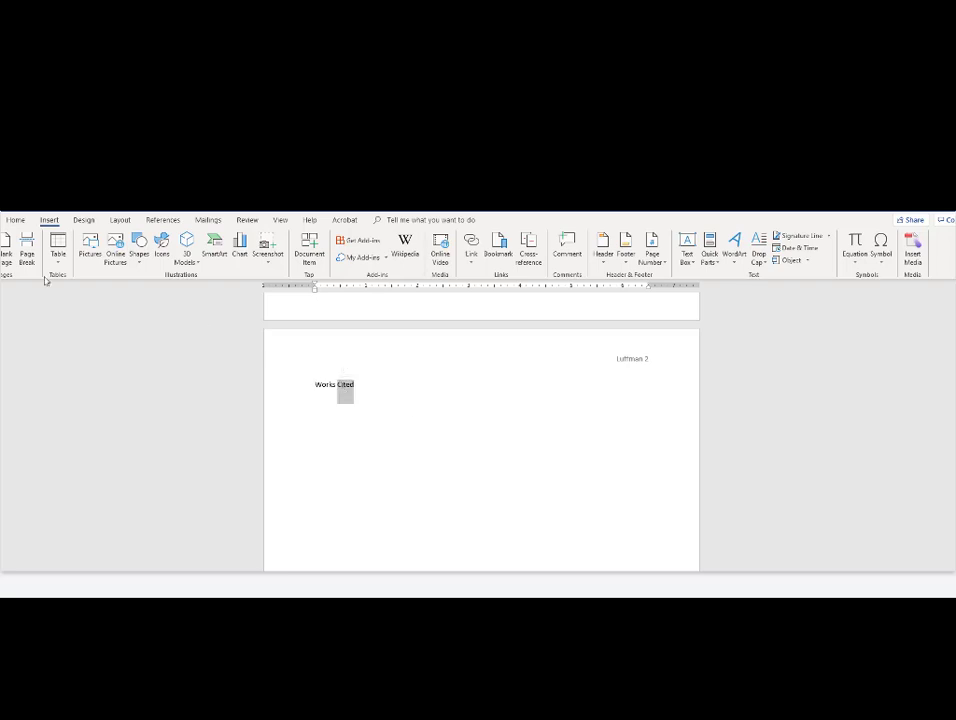
{"action": "left_click", "coordinate": [16, 221]}
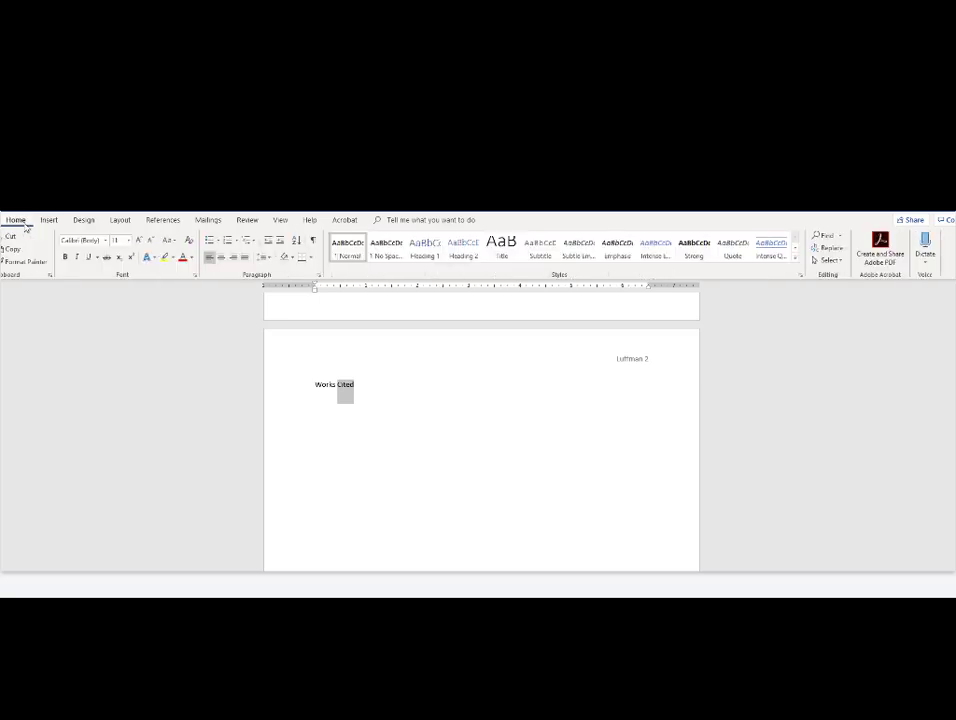
{"action": "left_click", "coordinate": [222, 258]}
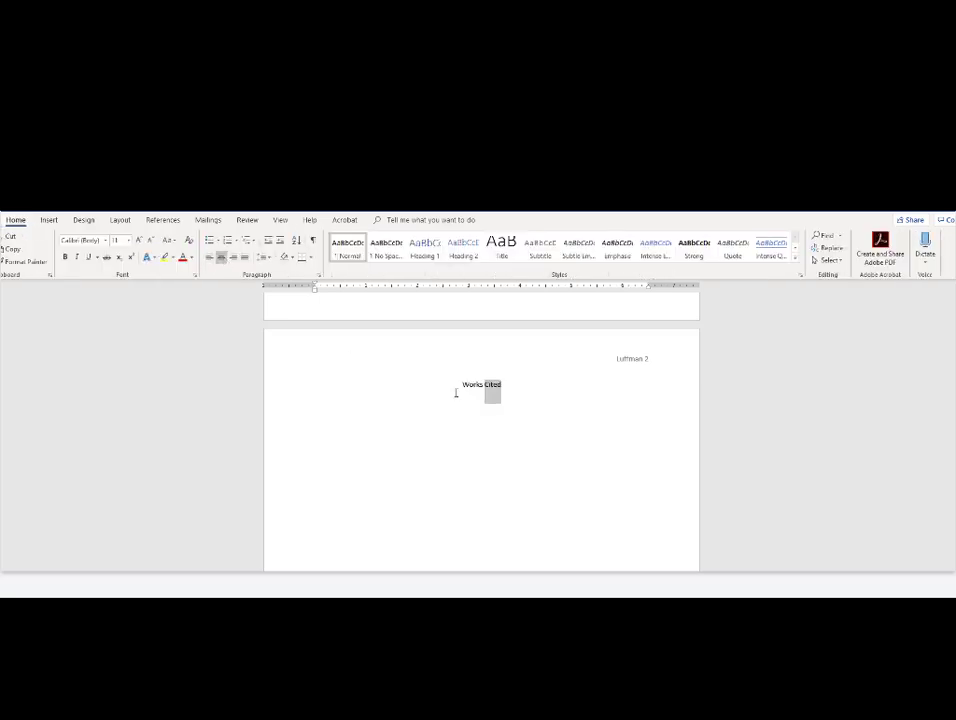
{"action": "left_click", "coordinate": [522, 384]}
- Below the Works Cited heading, write two left-aligned paragraphs about alphabetizing entries A-Z per the MLA manual and formatting the page with reverse indentation
{"action": "key", "text": "Return"}
{"action": "left_click", "coordinate": [209, 257]}
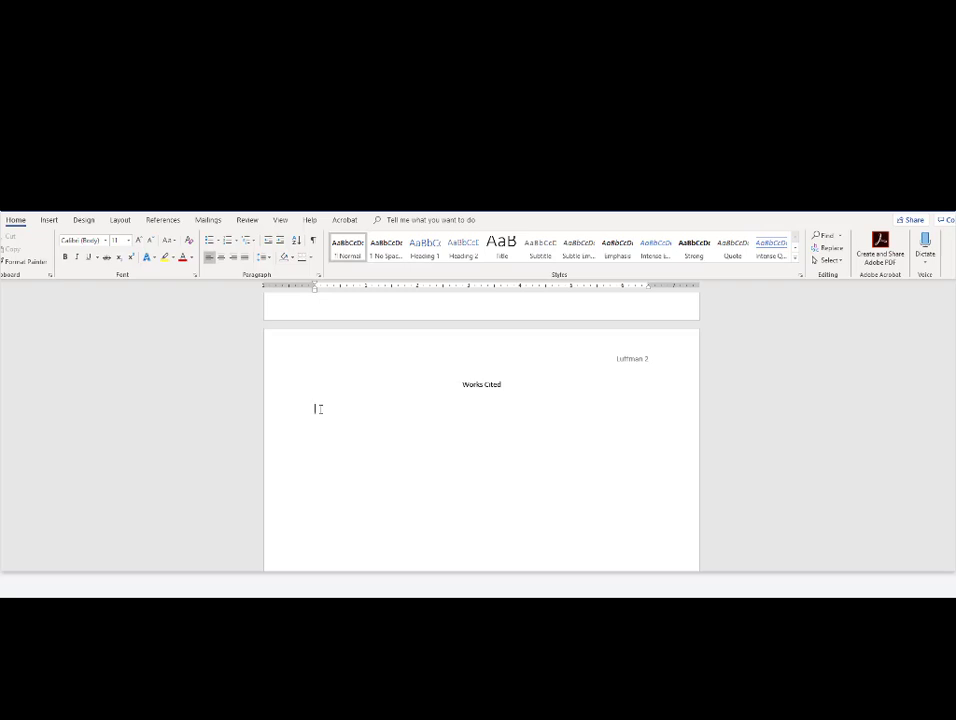
{"action": "type", "text": "easybib.com"}
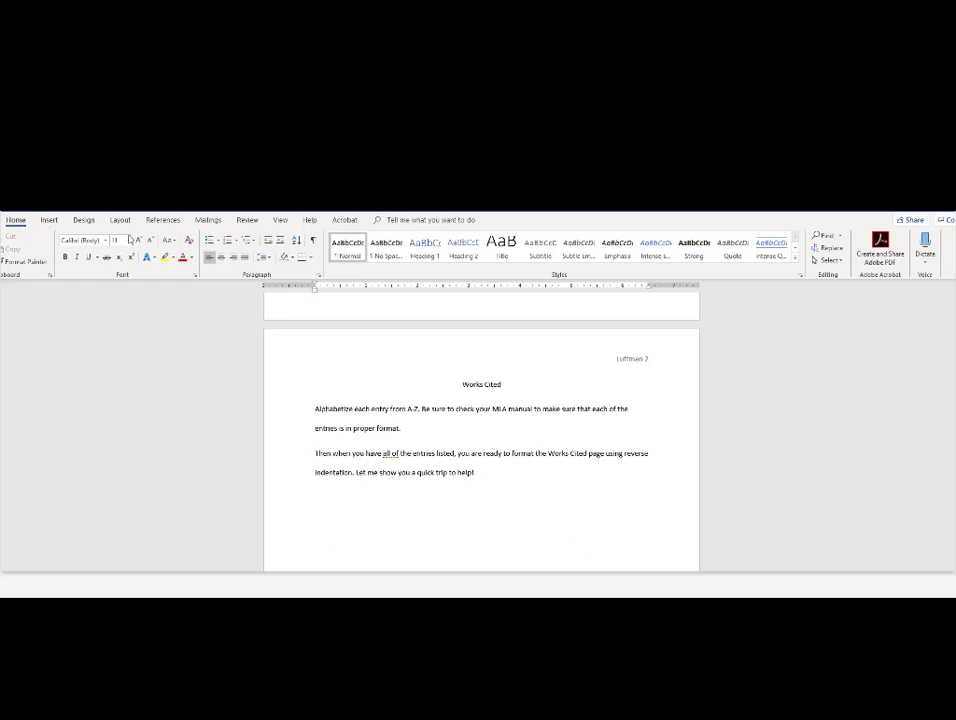
- Apply a 0.5" hanging indent to the last Works Cited paragraph
{"action": "left_click", "coordinate": [319, 278]}
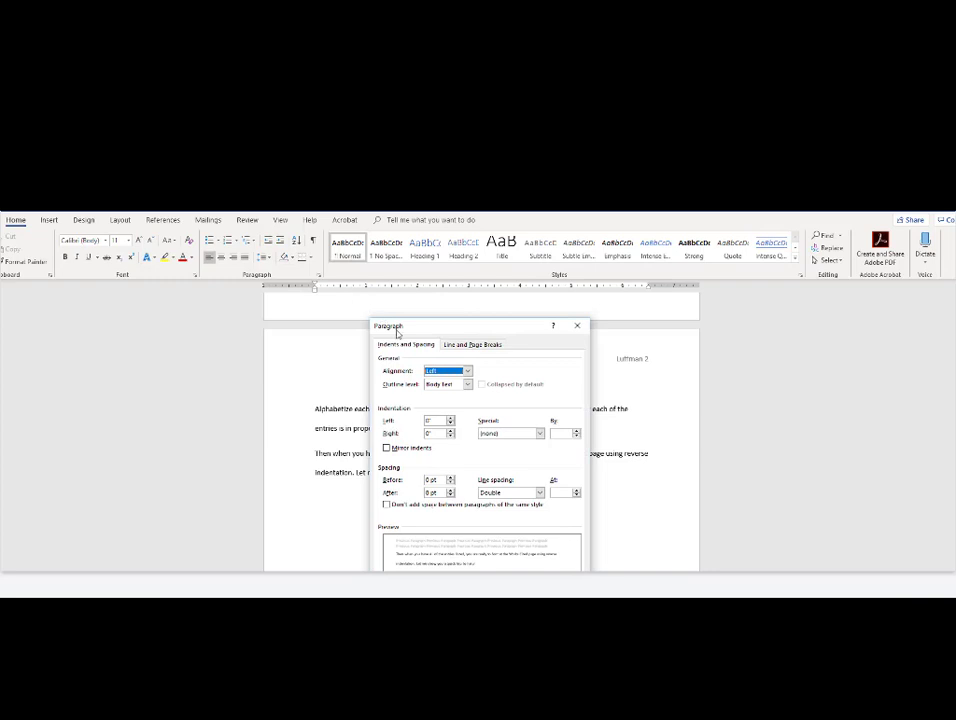
{"action": "left_click", "coordinate": [539, 434]}
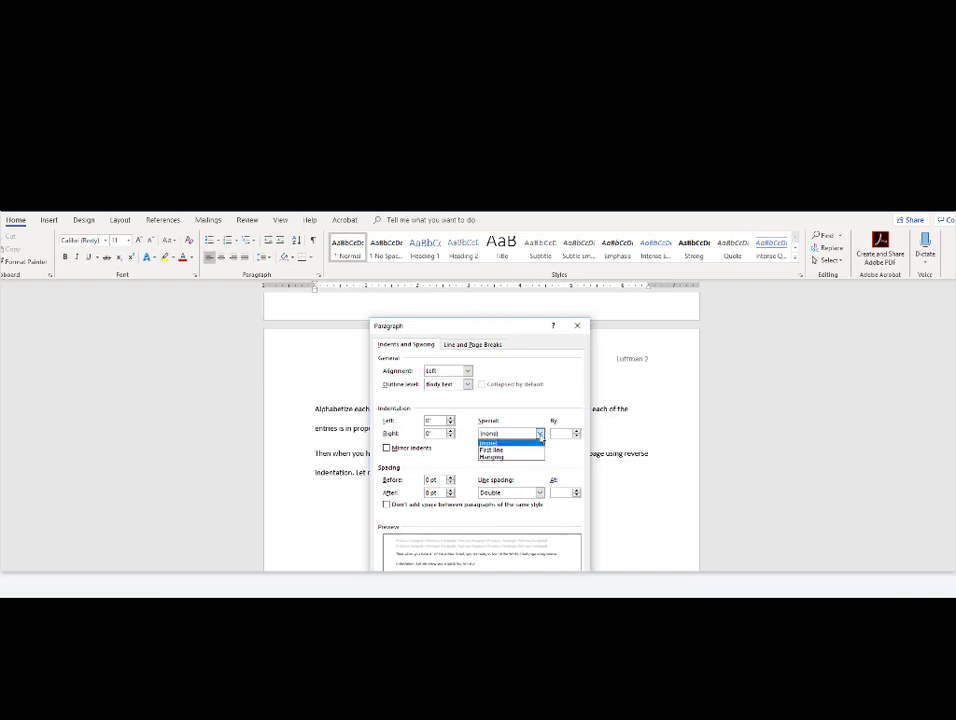
{"action": "left_click", "coordinate": [529, 457]}
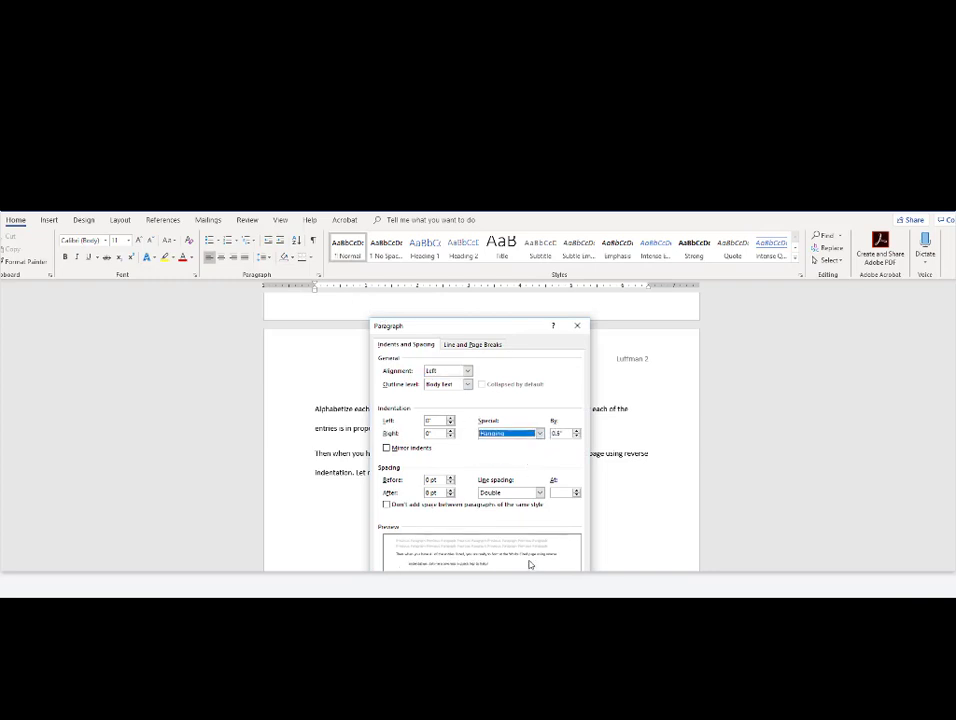
{"action": "key", "text": "Return"}
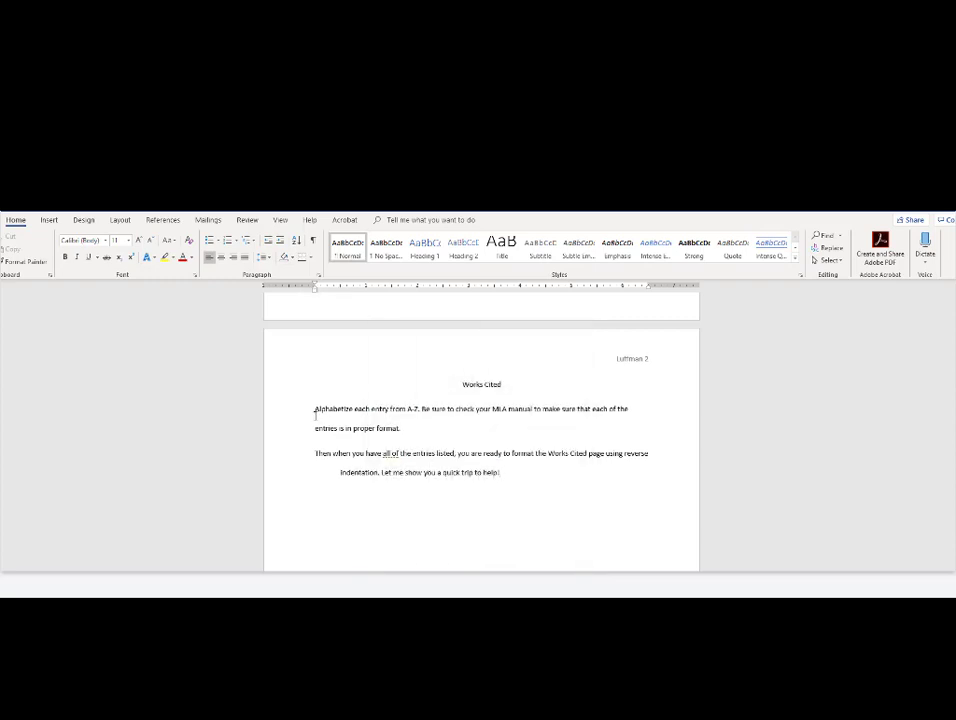
- Select the first Works Cited paragraph, starting "Alphabetize each entry", and give it a 0.5" hanging indent
{"action": "triple_click", "coordinate": [316, 416]}
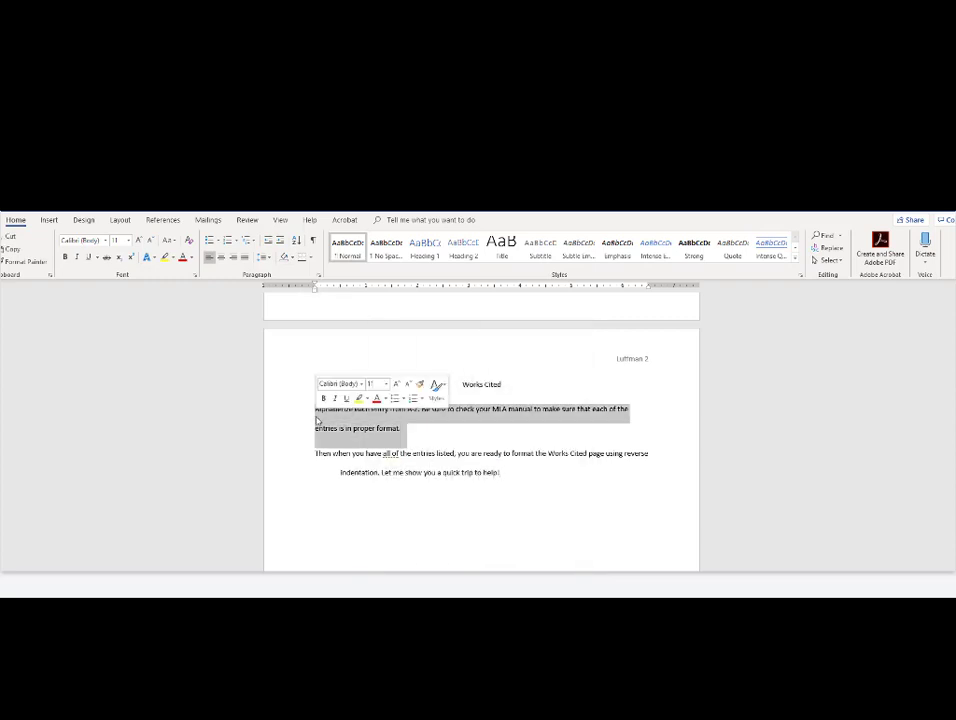
{"action": "left_click", "coordinate": [318, 275]}
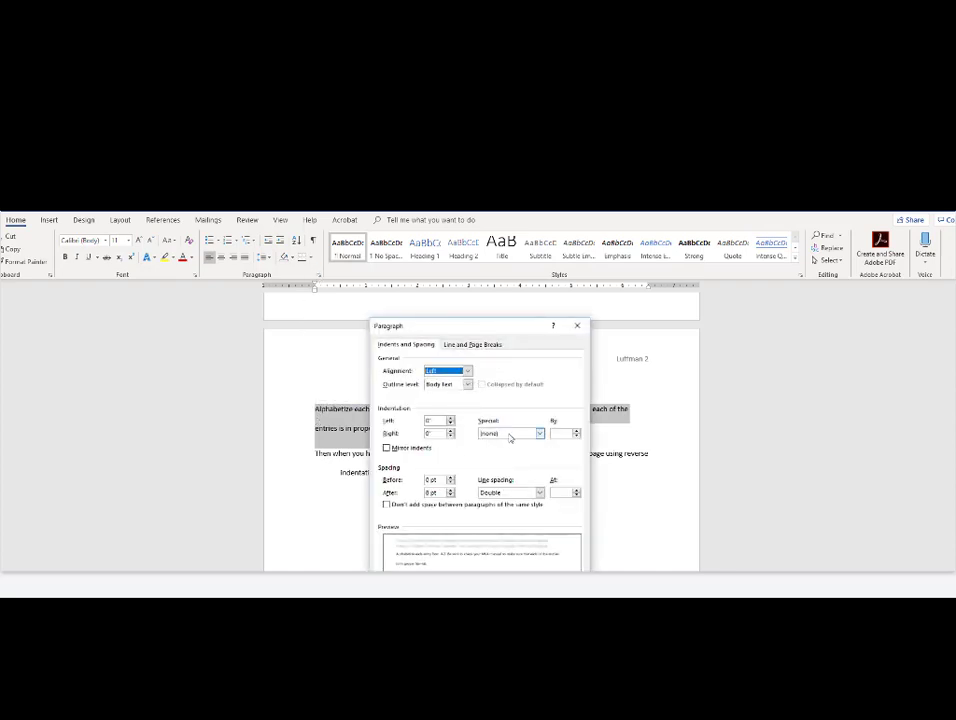
{"action": "left_click", "coordinate": [510, 434]}
{"action": "left_click", "coordinate": [515, 457]}
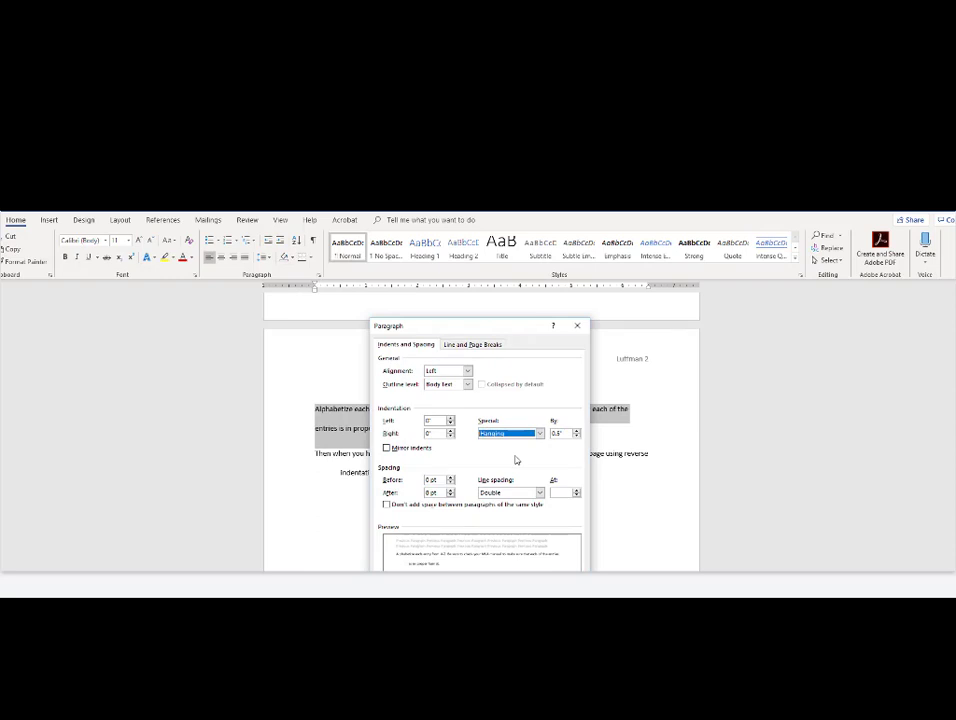
{"action": "key", "text": "Return"}
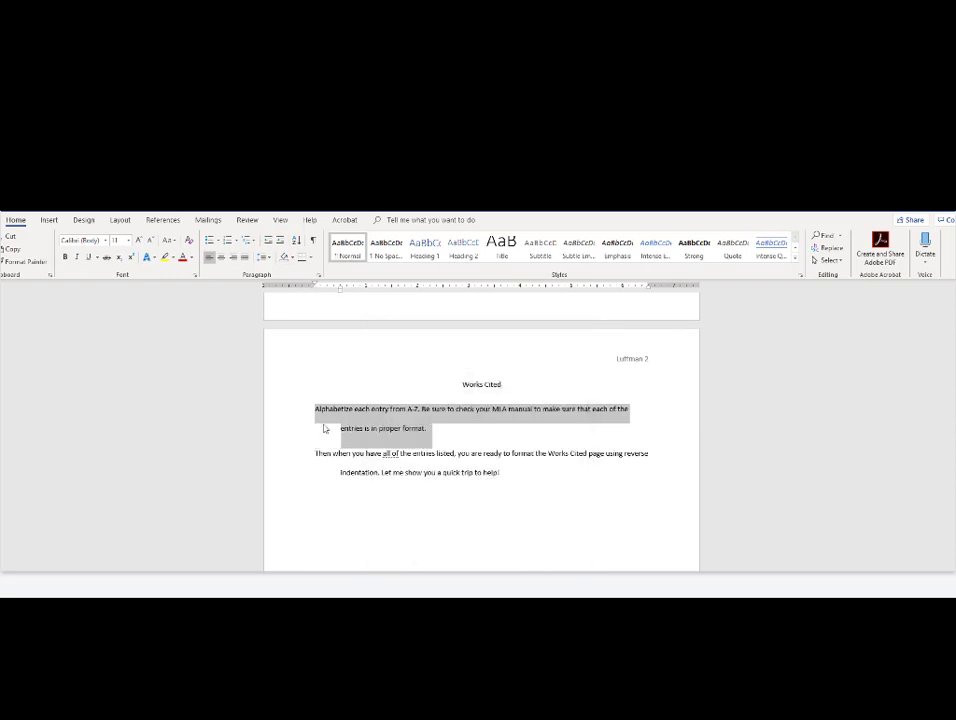